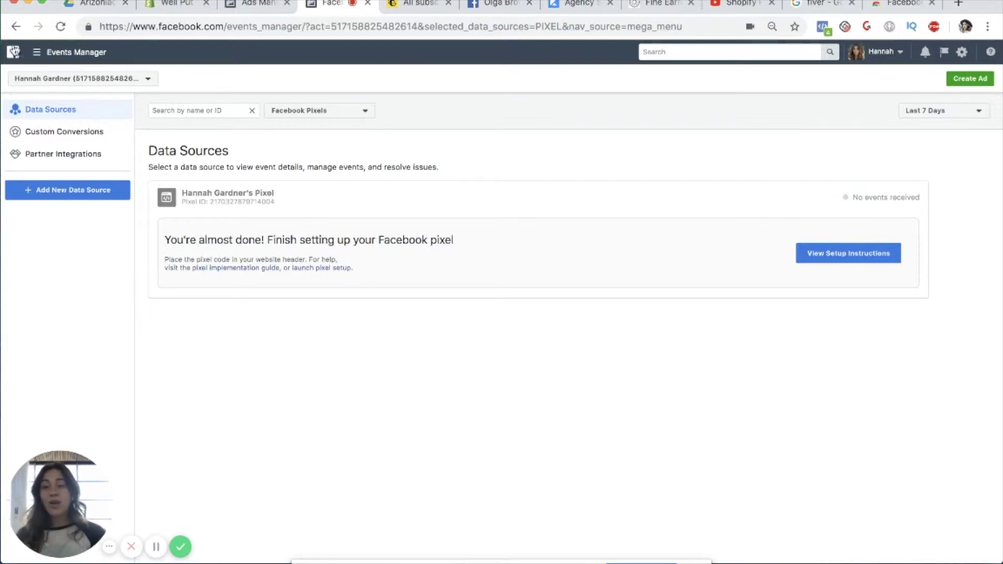
Step: From the Pixels list, start a Shopify partner-platform setup and enable automatic Advanced Matching
{"action": "left_click", "coordinate": [38, 55]}
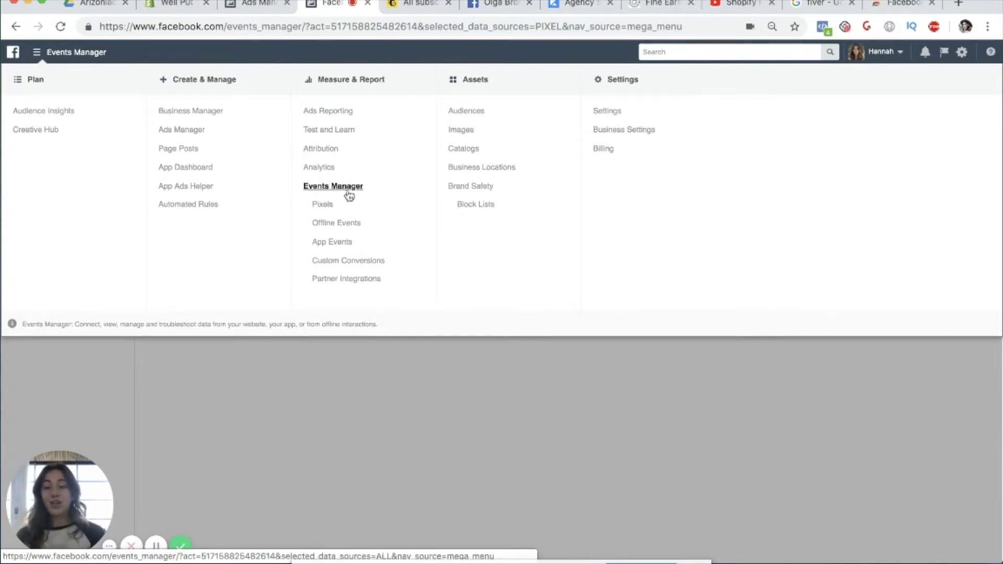
{"action": "left_click", "coordinate": [321, 206]}
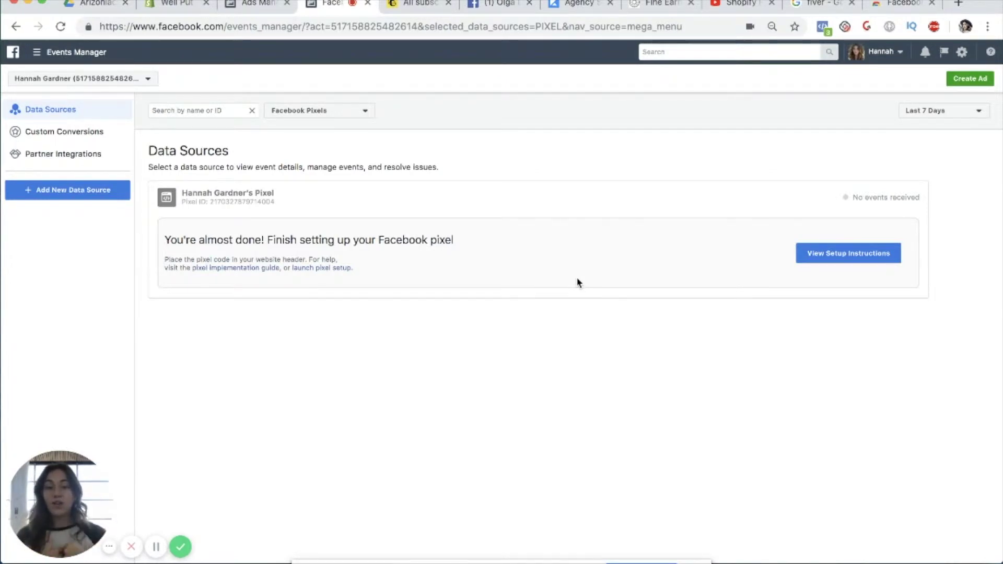
{"action": "left_click", "coordinate": [845, 257]}
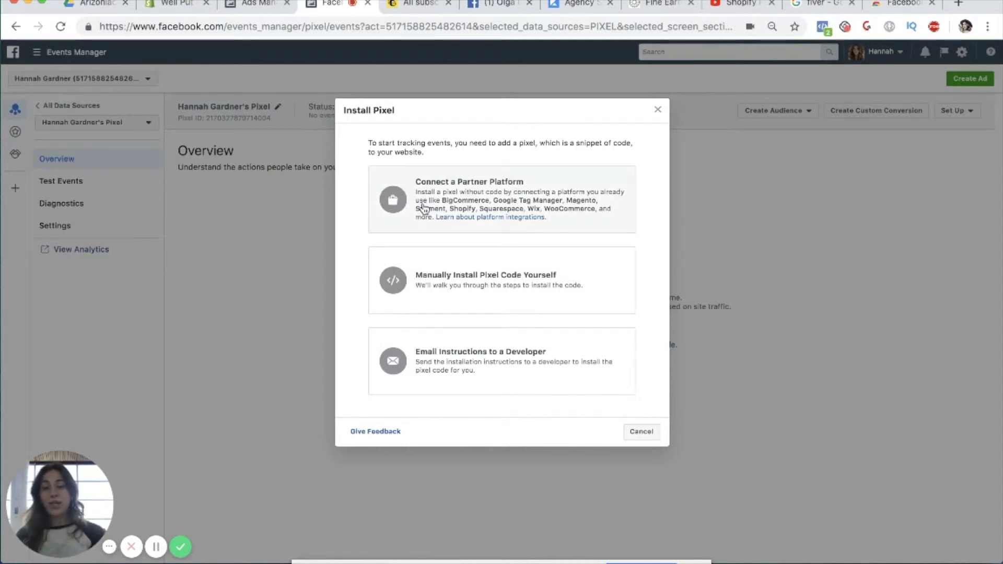
{"action": "left_click", "coordinate": [548, 170]}
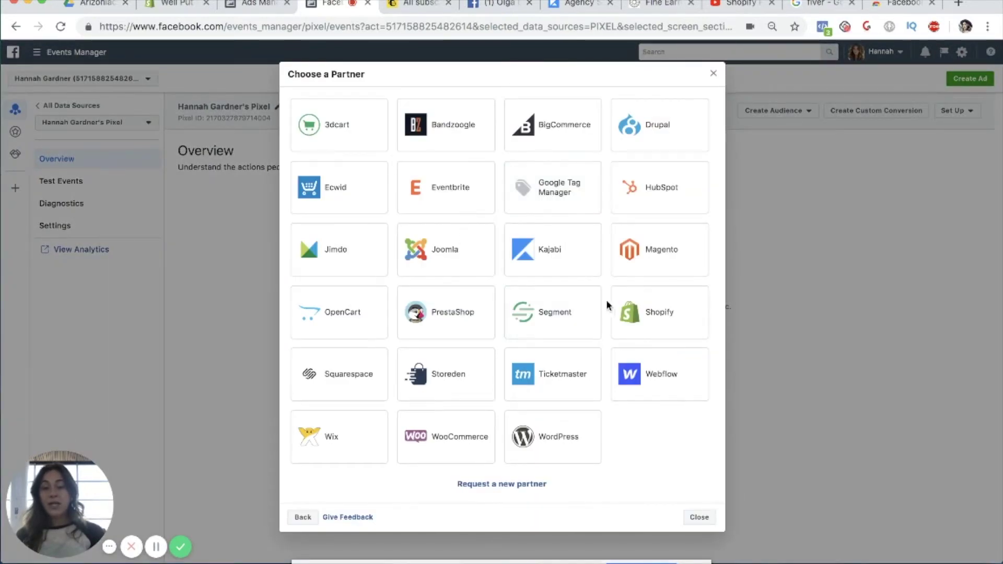
{"action": "left_click", "coordinate": [658, 307]}
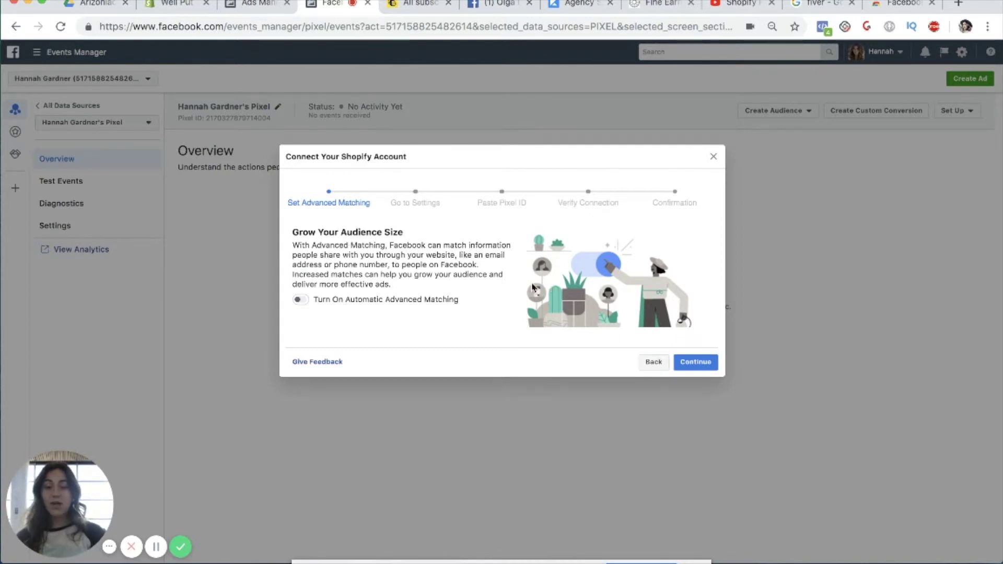
{"action": "left_click", "coordinate": [299, 302]}
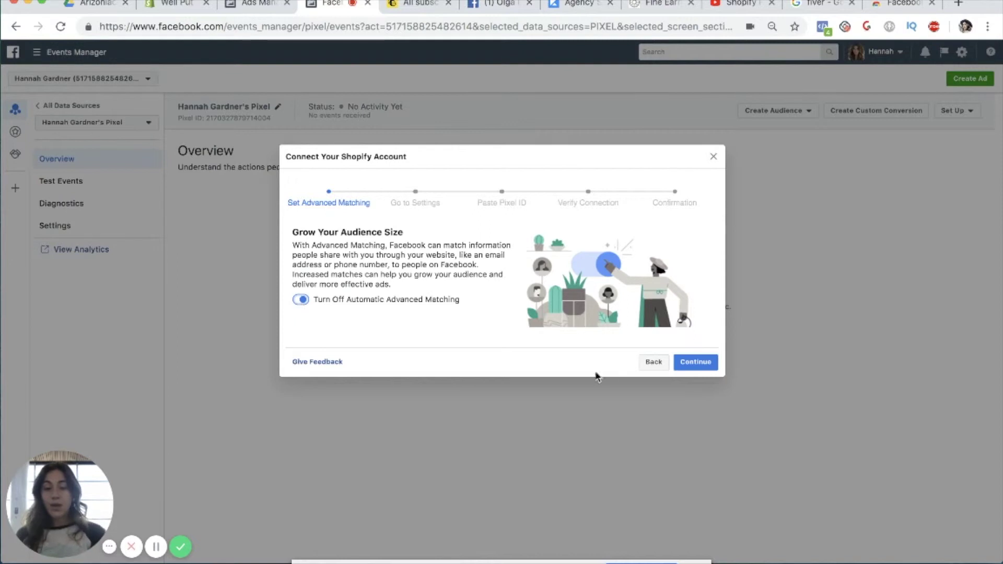
Step: Advance past Go to Settings to the Paste Pixel ID step and select the pixel ID
{"action": "left_click", "coordinate": [693, 361]}
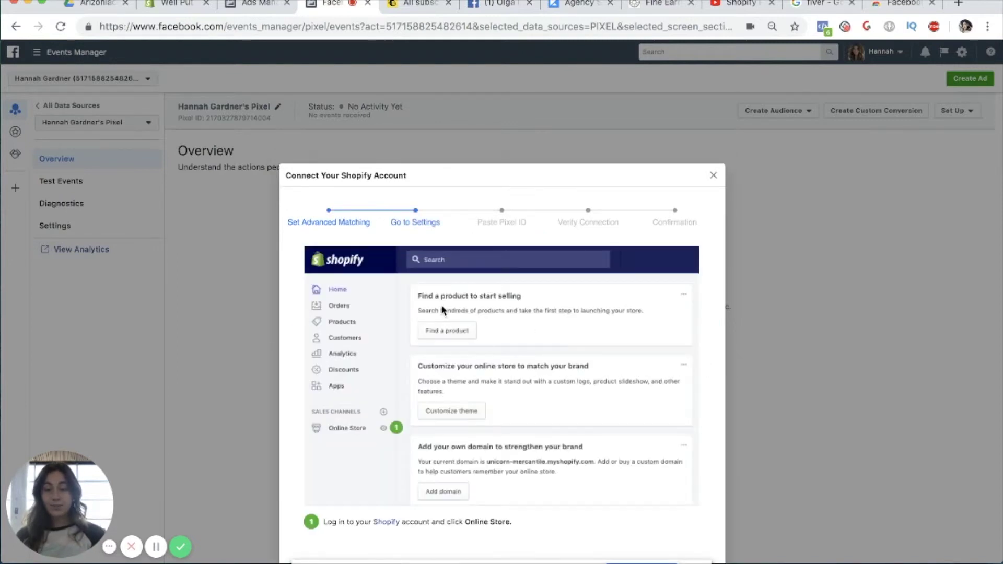
{"action": "scroll", "coordinate": [442, 310], "scroll_direction": "down", "scroll_amount": 2}
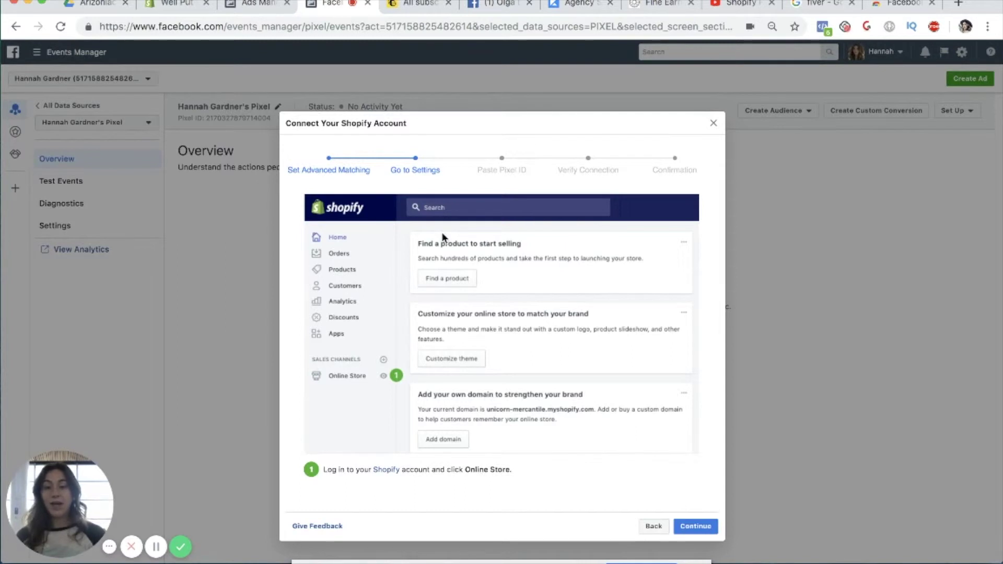
{"action": "left_click", "coordinate": [698, 526]}
{"action": "scroll", "coordinate": [589, 453], "scroll_direction": "down", "scroll_amount": 1}
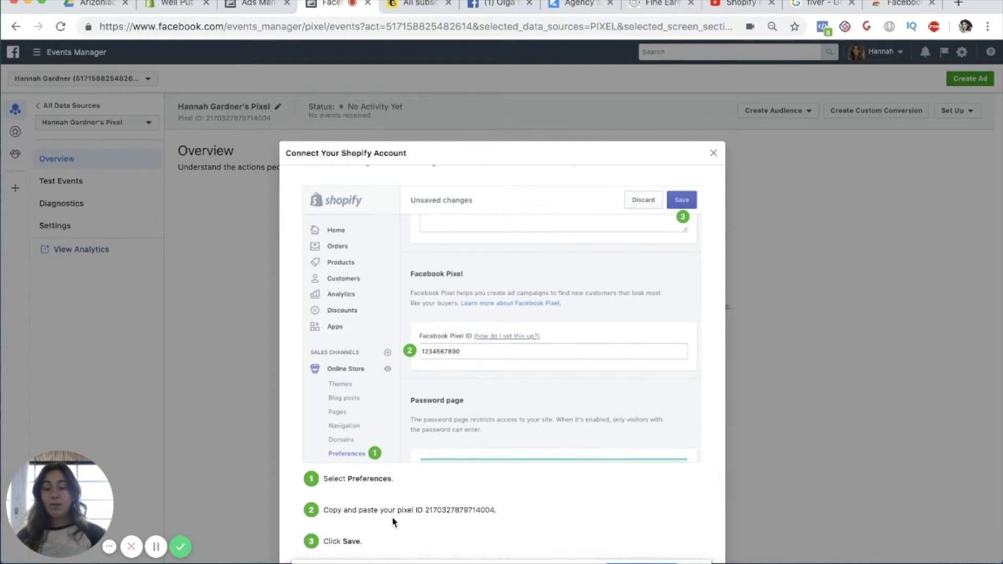
{"action": "left_click_drag", "start_coordinate": [426, 509], "coordinate": [491, 510]}
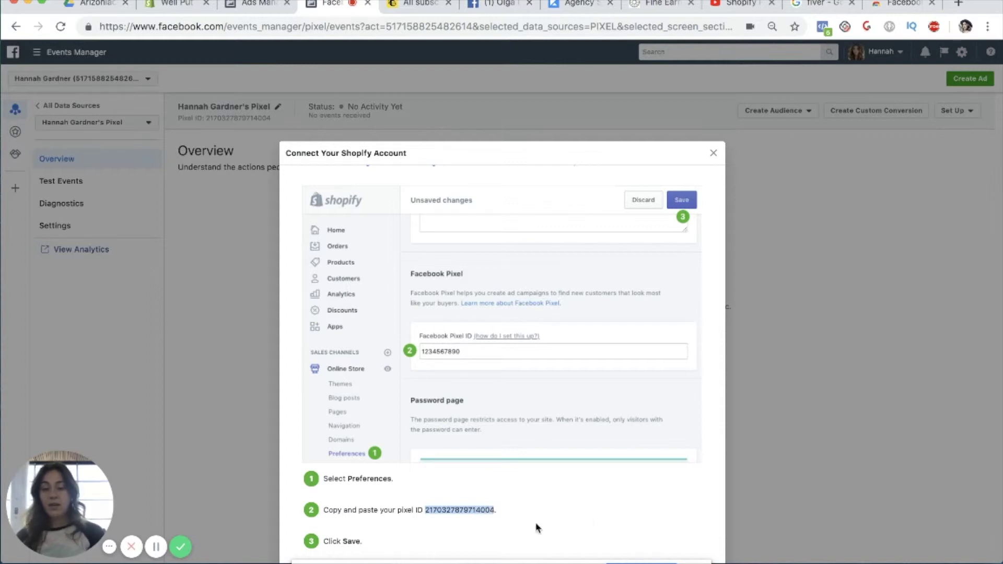
{"action": "scroll", "coordinate": [527, 527], "scroll_direction": "down", "scroll_amount": 3}
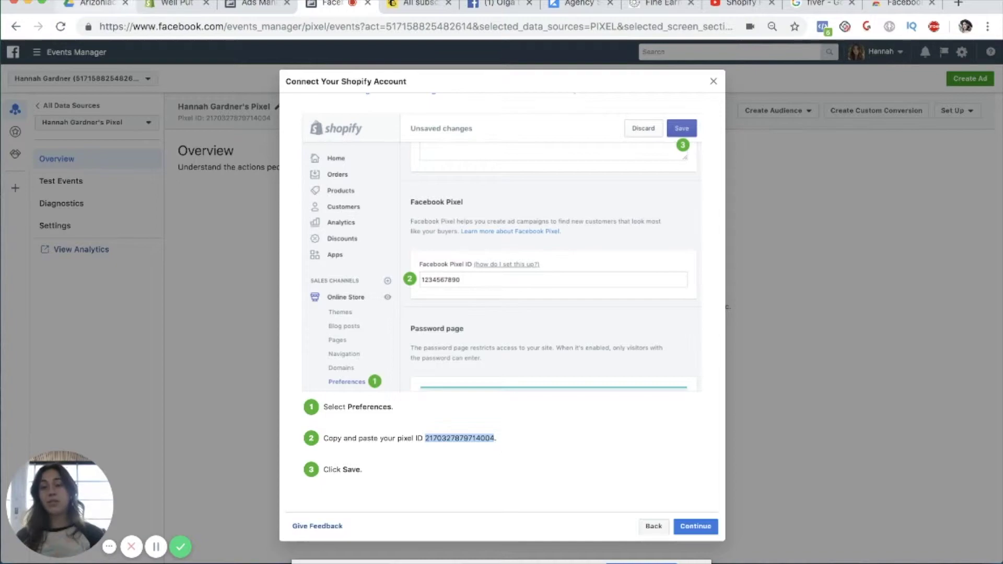
{"action": "left_click", "coordinate": [172, 2]}
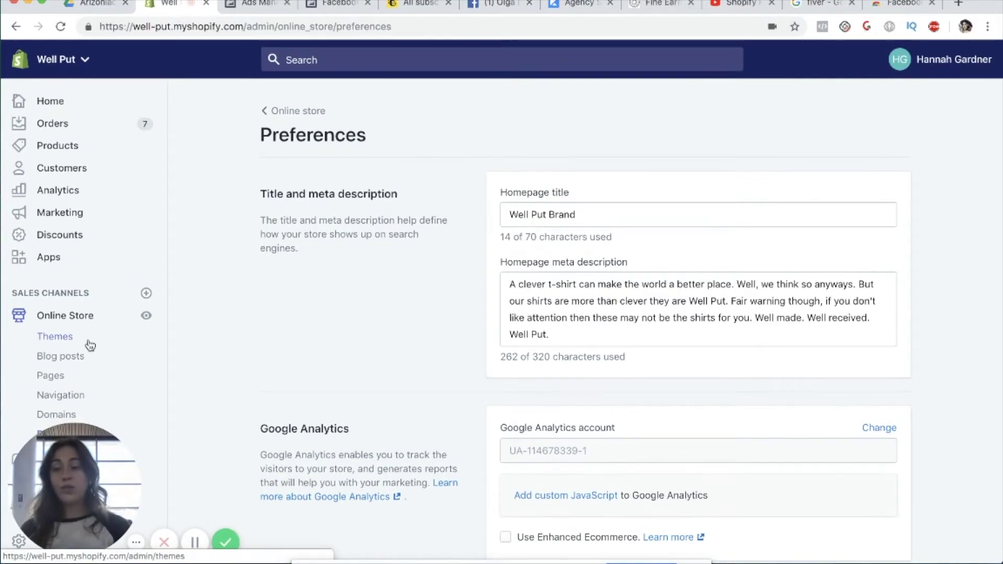
Step: Paste the pixel ID into Shopify's Facebook Pixel ID preference and save the preferences
{"action": "left_click_drag", "start_coordinate": [69, 504], "coordinate": [145, 509]}
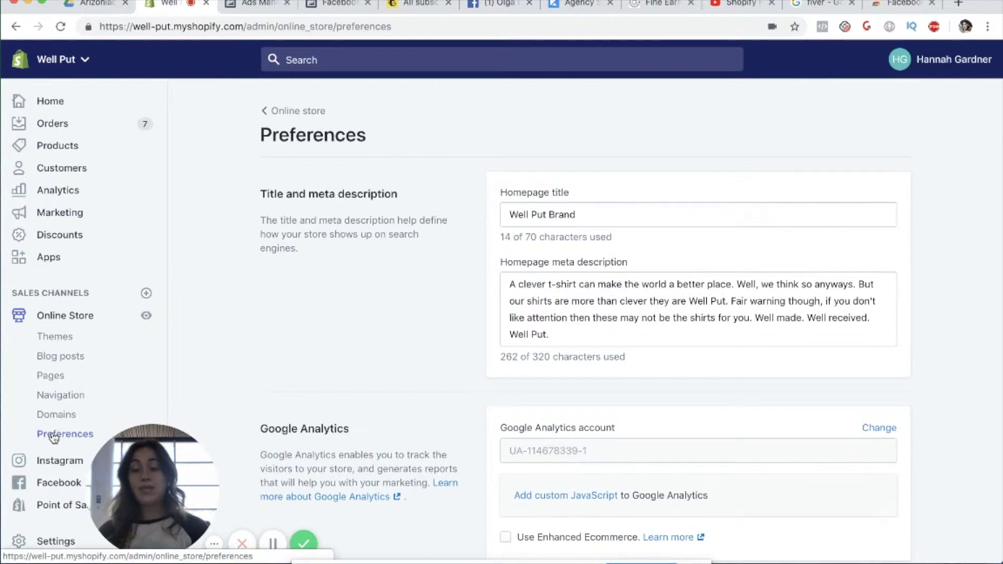
{"action": "scroll", "coordinate": [380, 323], "scroll_direction": "down", "scroll_amount": 5}
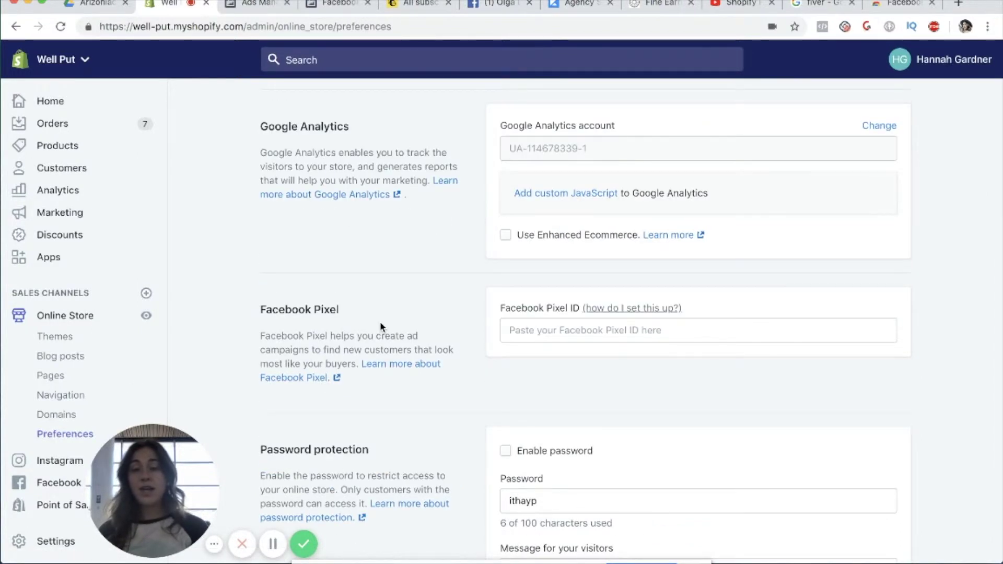
{"action": "left_click_drag", "start_coordinate": [154, 491], "coordinate": [112, 491]}
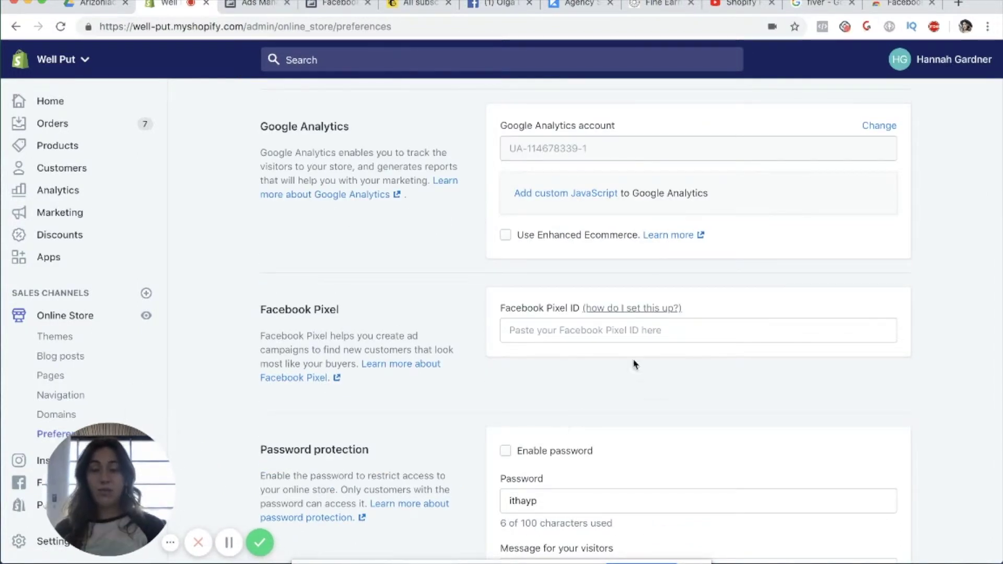
{"action": "left_click", "coordinate": [665, 330]}
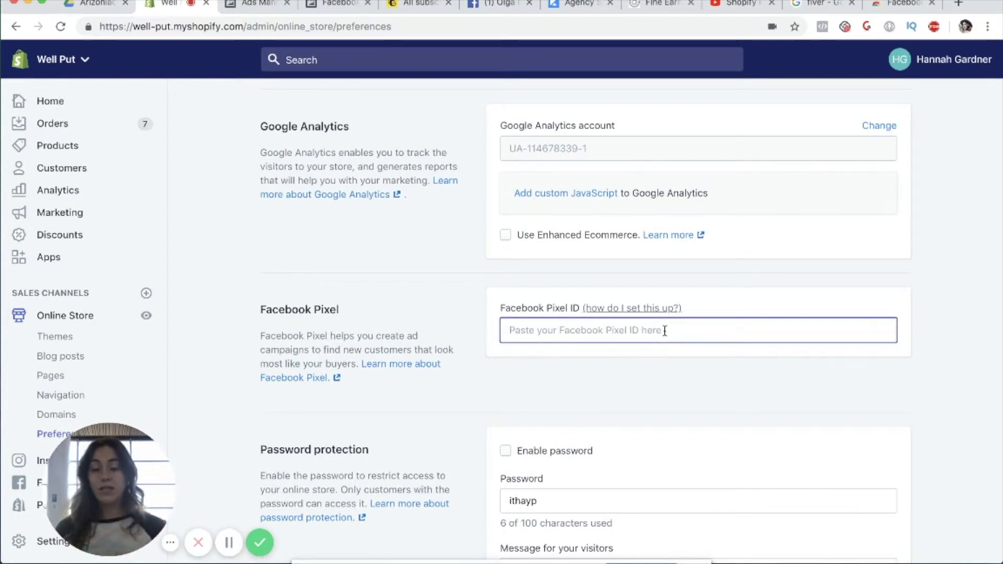
{"action": "key", "text": "super+v"}
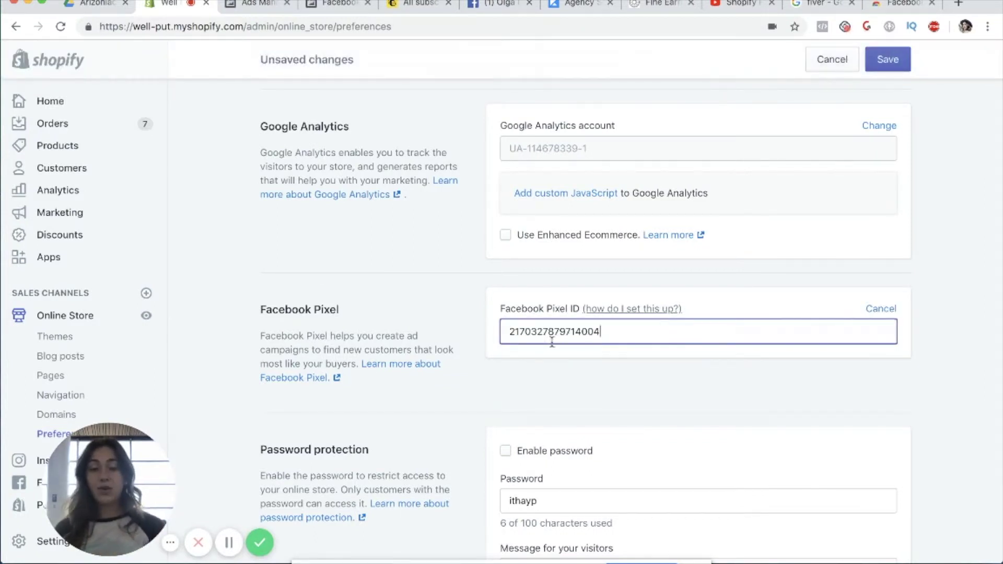
{"action": "left_click", "coordinate": [893, 60]}
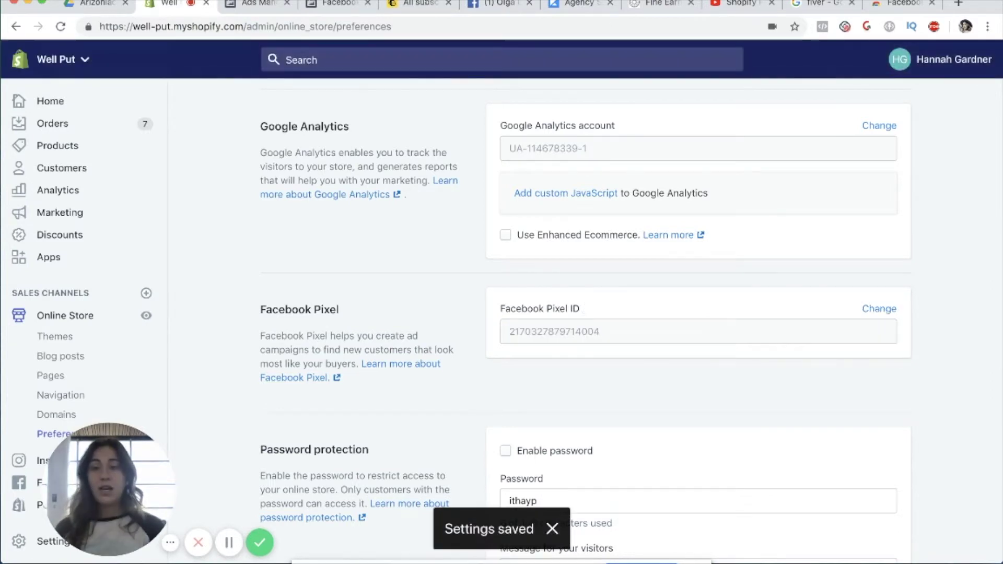
{"action": "left_click", "coordinate": [334, 5]}
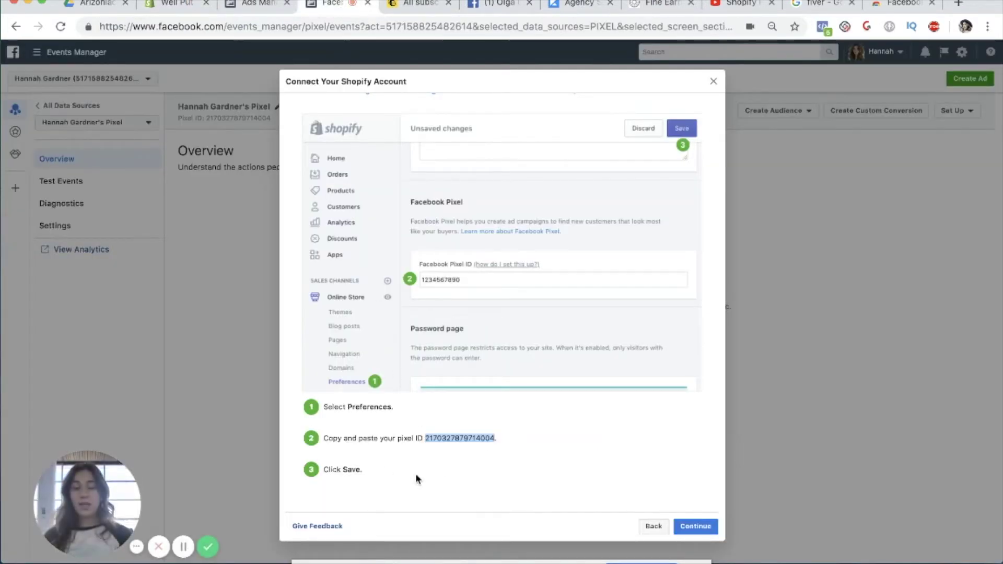
Step: Advance the Shopify connection to Verify Connection and open a new browser tab
{"action": "left_click", "coordinate": [695, 526]}
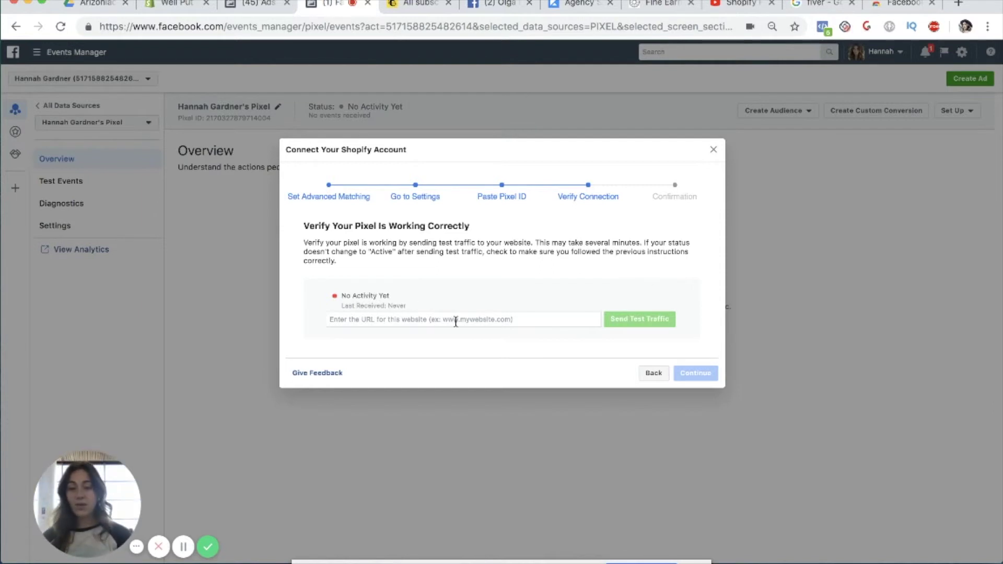
{"action": "left_click", "coordinate": [958, 3]}
Step: Search 'well put bra' to find the store site, then return to the verification step's URL field
{"action": "type", "text": "well"}
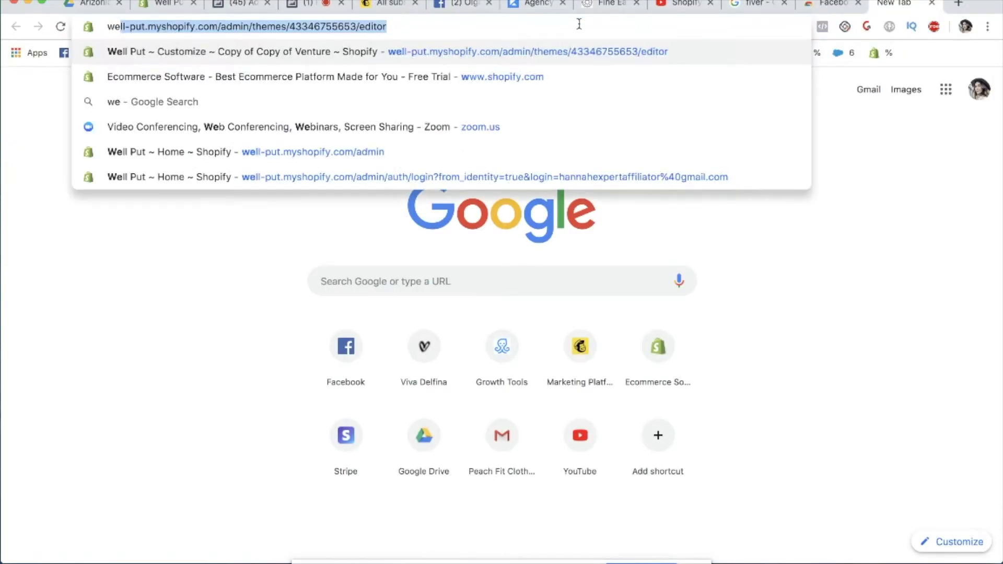
{"action": "type", "text": " put bra"}
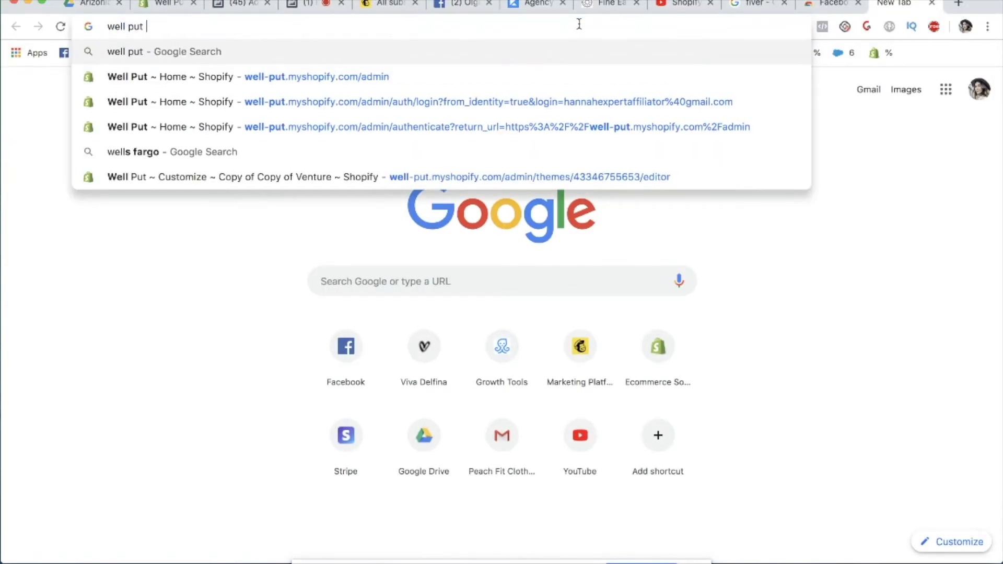
{"action": "key", "text": "Return"}
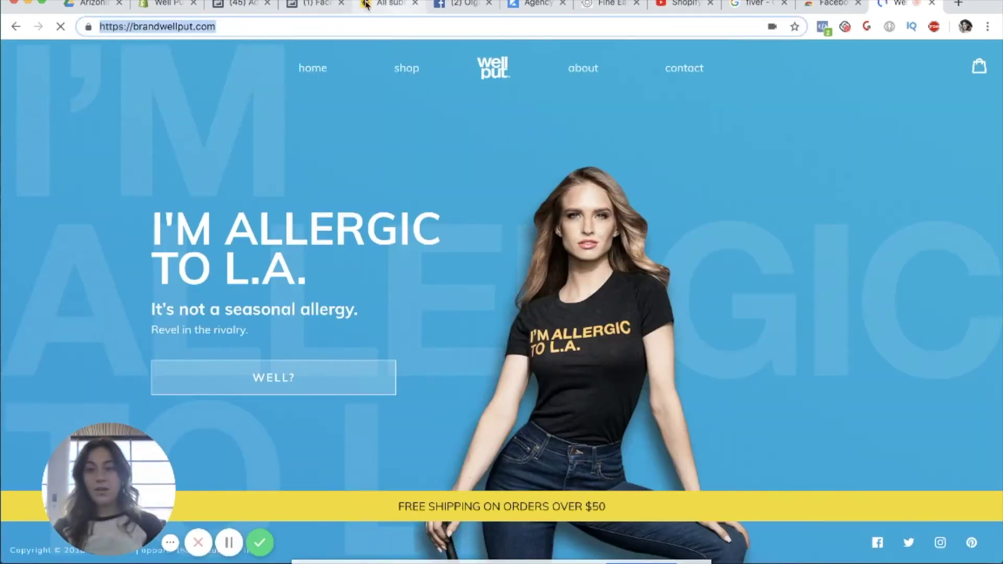
{"action": "left_click", "coordinate": [311, 4]}
{"action": "left_click", "coordinate": [403, 318]}
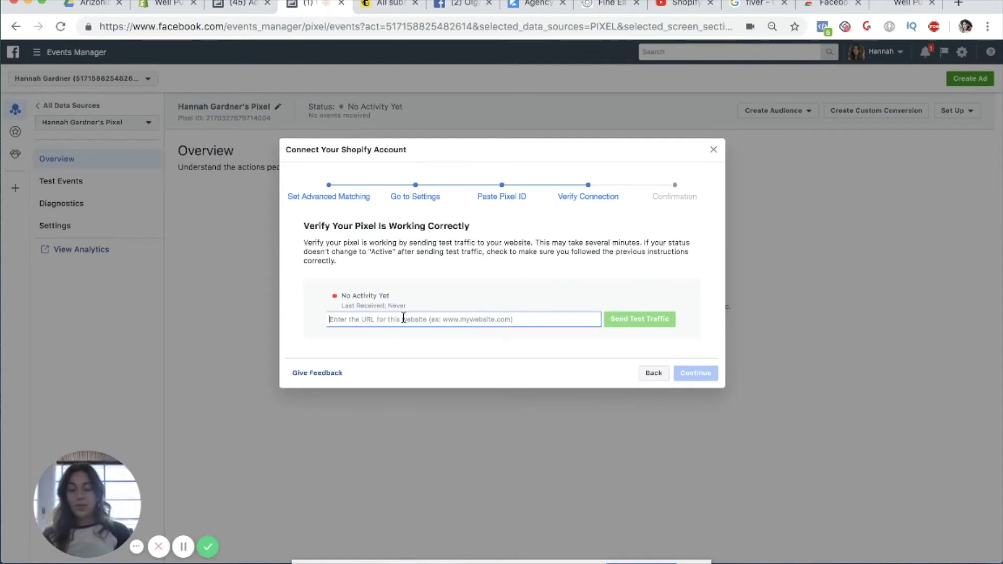
{"action": "type", "text": "https://brandwellput.com/"}
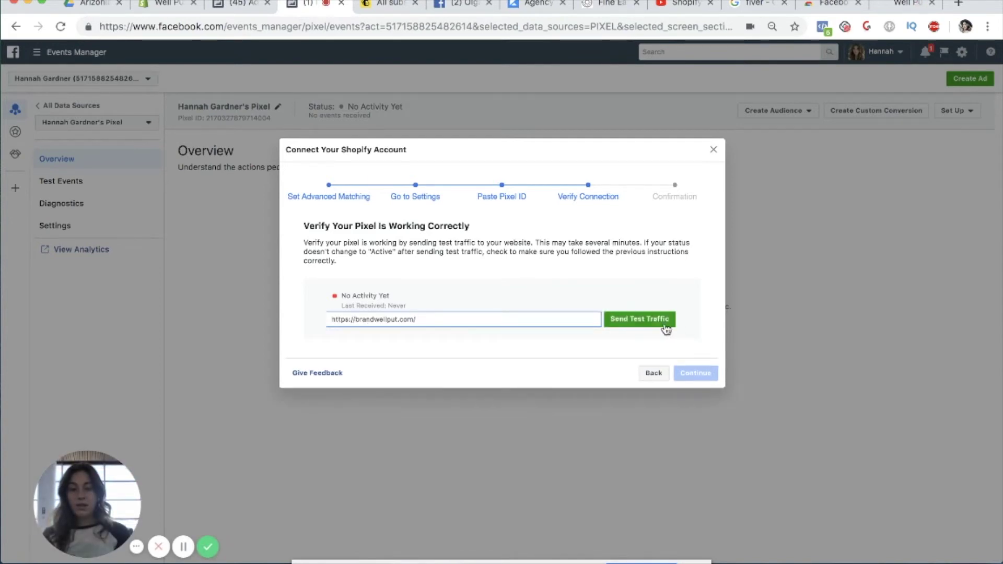
{"action": "left_click", "coordinate": [650, 320]}
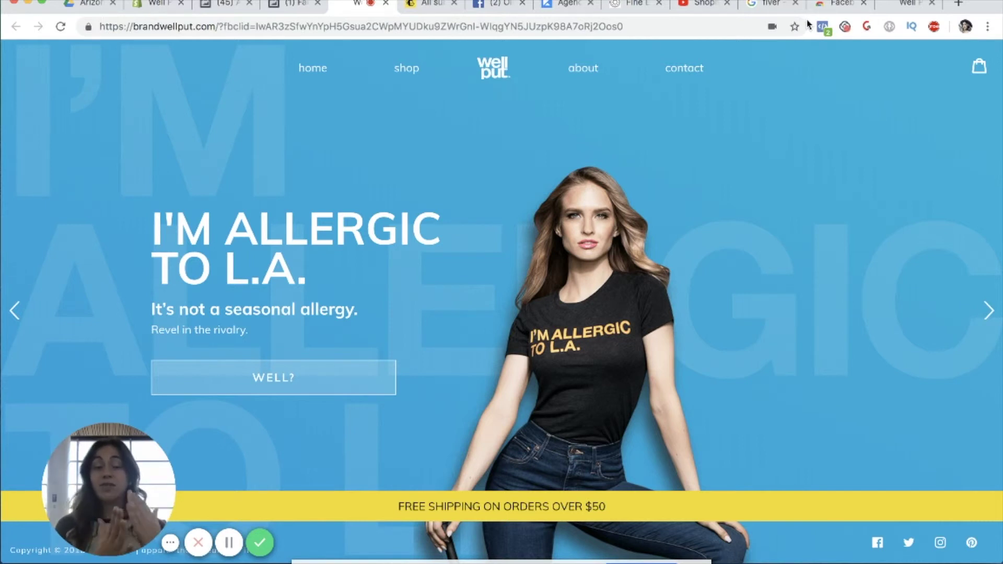
Step: Inspect the store page's pixel with Facebook Pixel Helper, then view the extension's Web Store page
{"action": "left_click", "coordinate": [823, 29]}
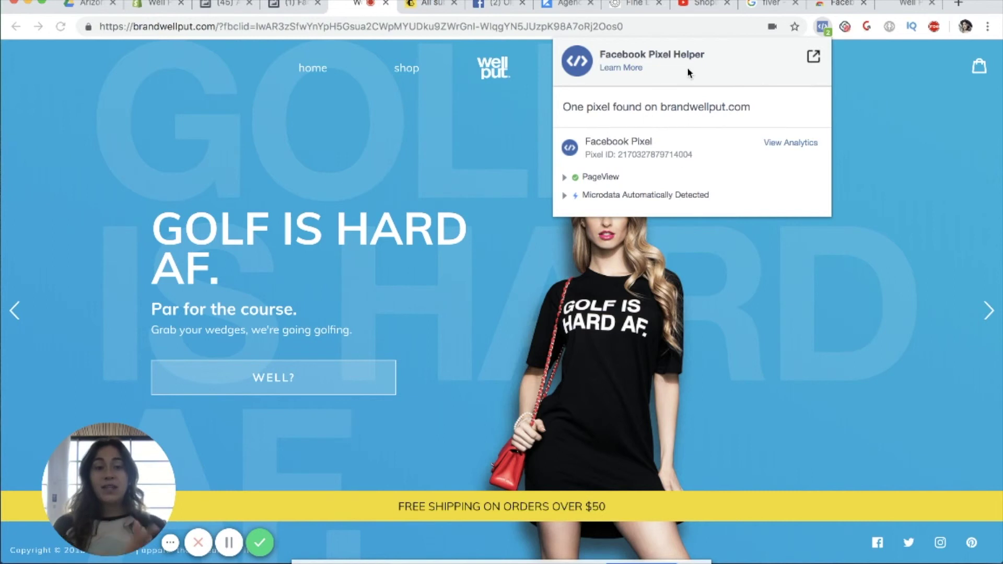
{"action": "left_click", "coordinate": [829, 7]}
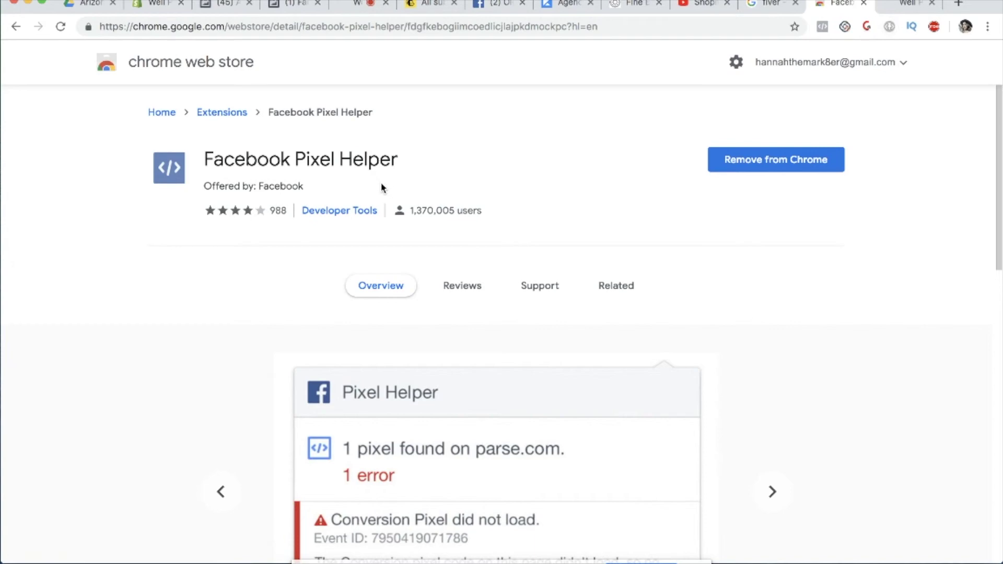
Step: Return to the brandwellput.com homepage, then to the Facebook verification dialog
{"action": "left_click", "coordinate": [366, 5]}
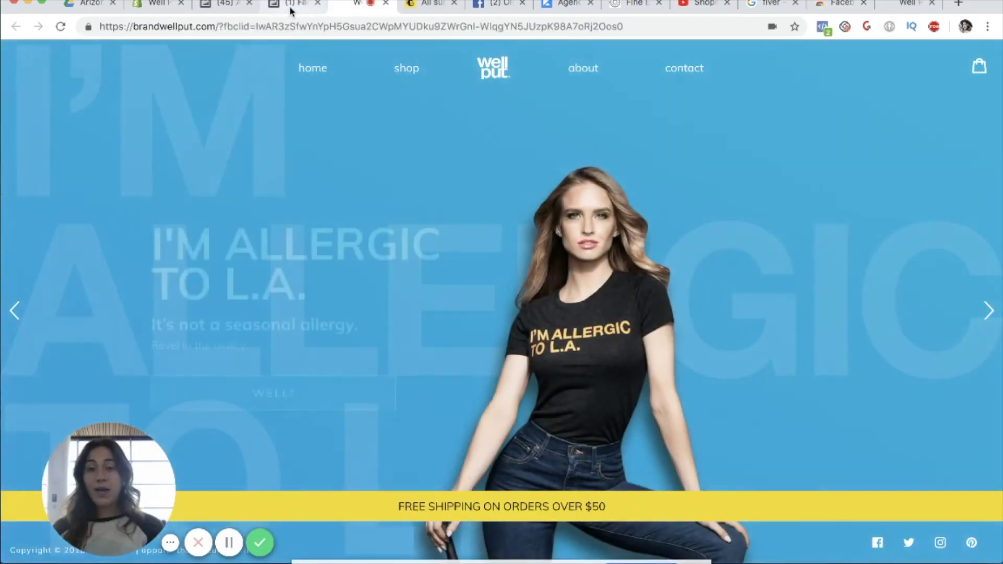
{"action": "left_click", "coordinate": [289, 6]}
Step: Confirm the pixel status reads Active and continue to Setup complete
{"action": "left_click_drag", "start_coordinate": [325, 250], "coordinate": [396, 253]}
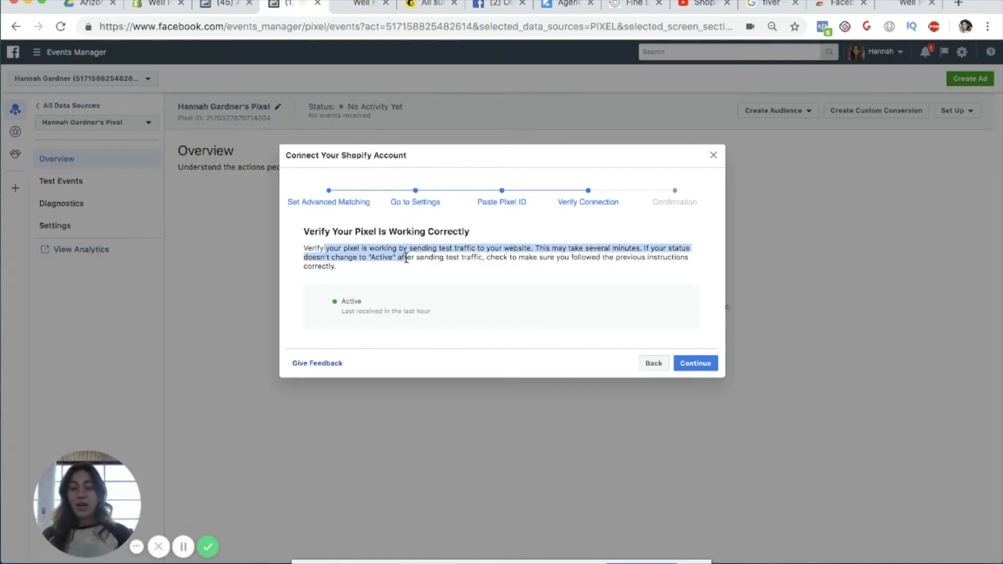
{"action": "left_click", "coordinate": [459, 276]}
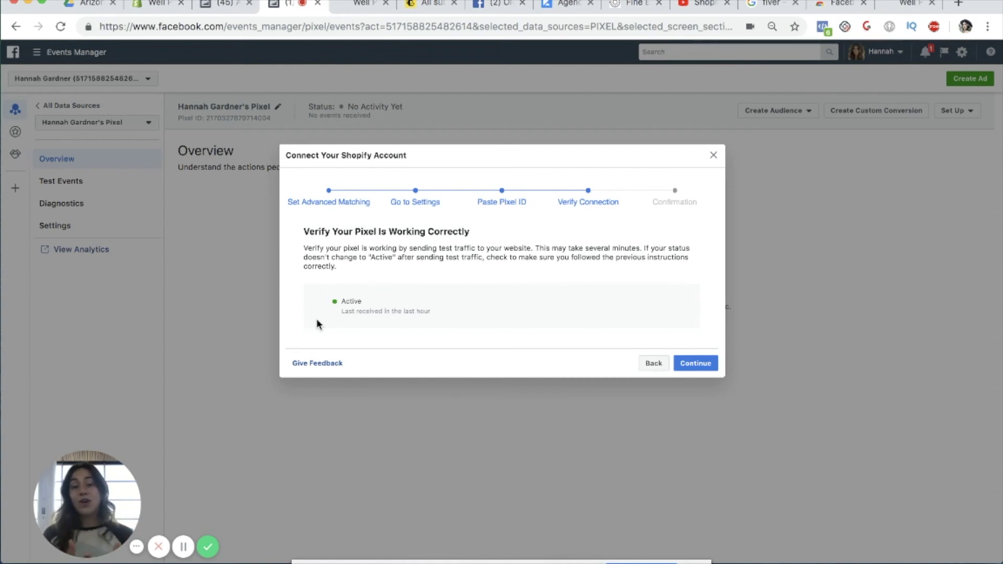
{"action": "left_click", "coordinate": [685, 362]}
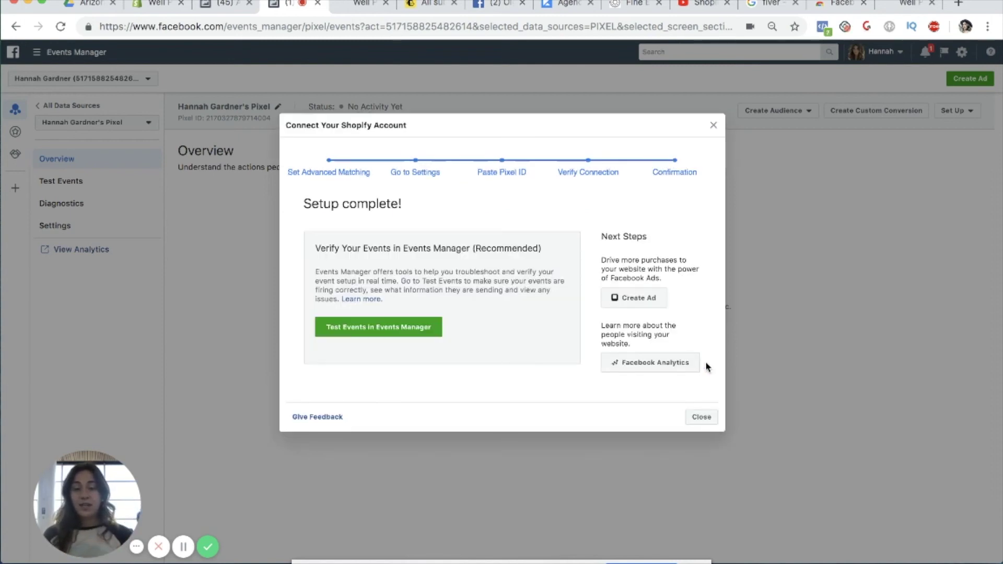